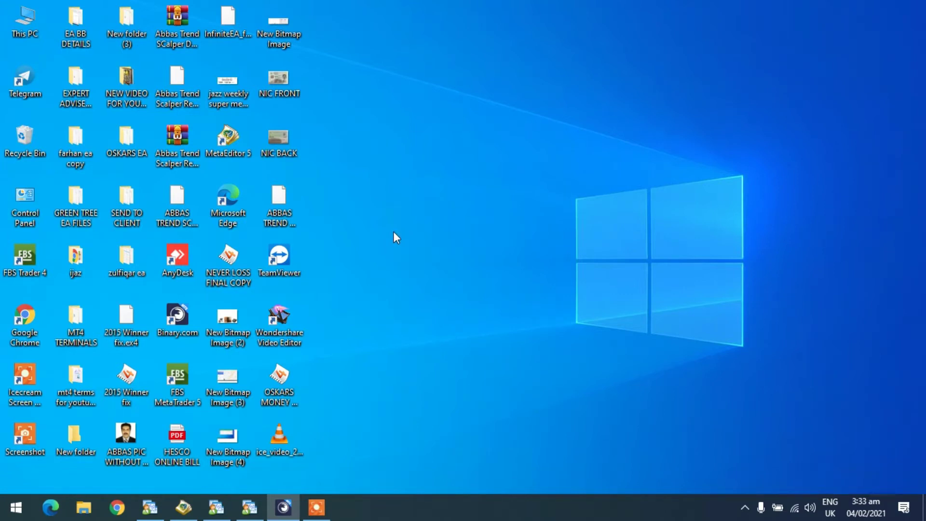
# Step: Find and open Remote Desktop Connection on the local computer, and move its window nearer the middle of the desktop
pyautogui.rightClick(19, 508)
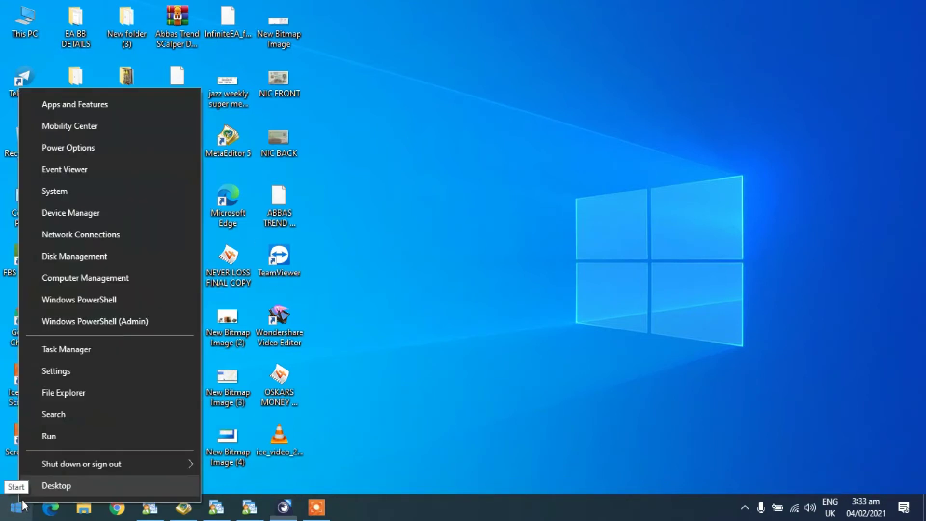
pyautogui.click(61, 415)
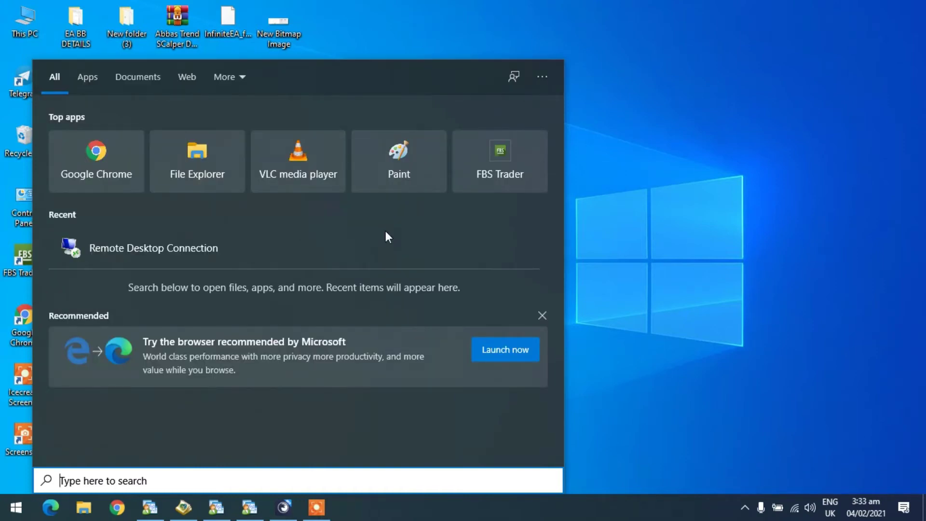
pyautogui.write('rem')
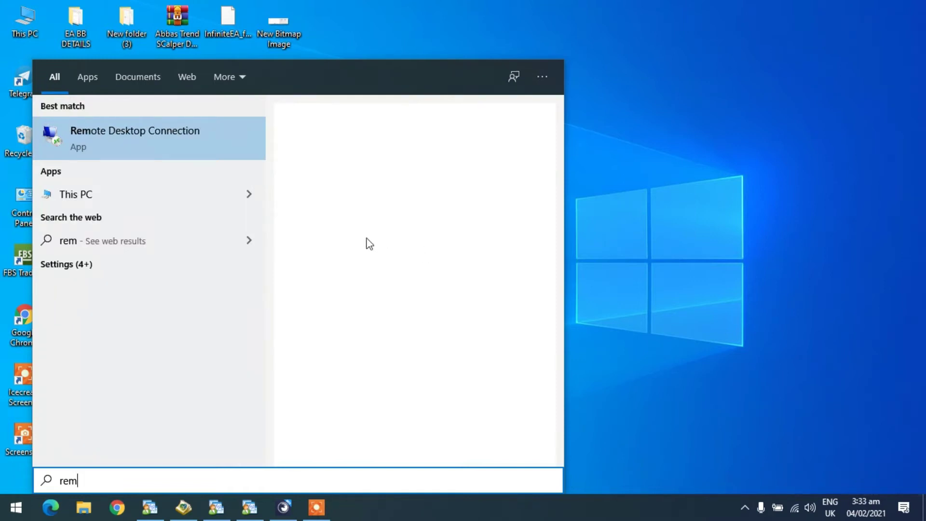
pyautogui.click(170, 138)
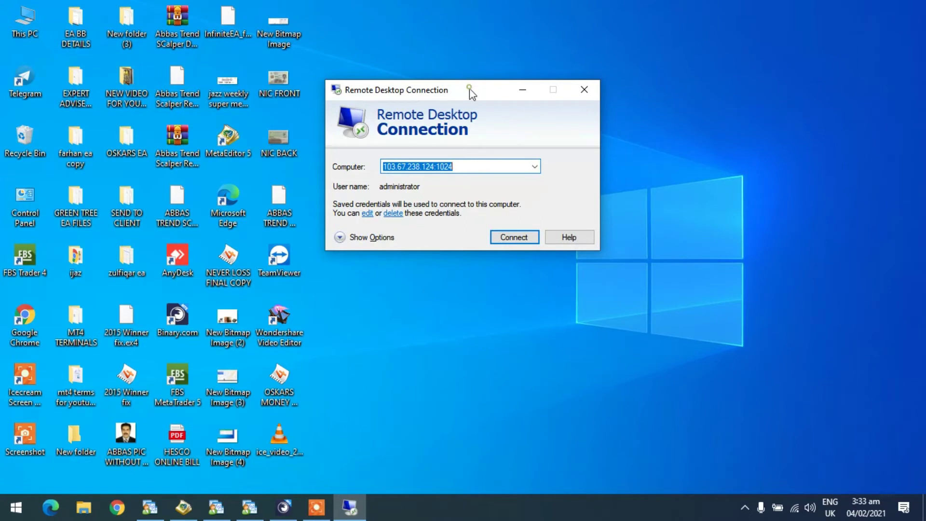
pyautogui.moveTo(470, 89); pyautogui.dragTo(467, 115)
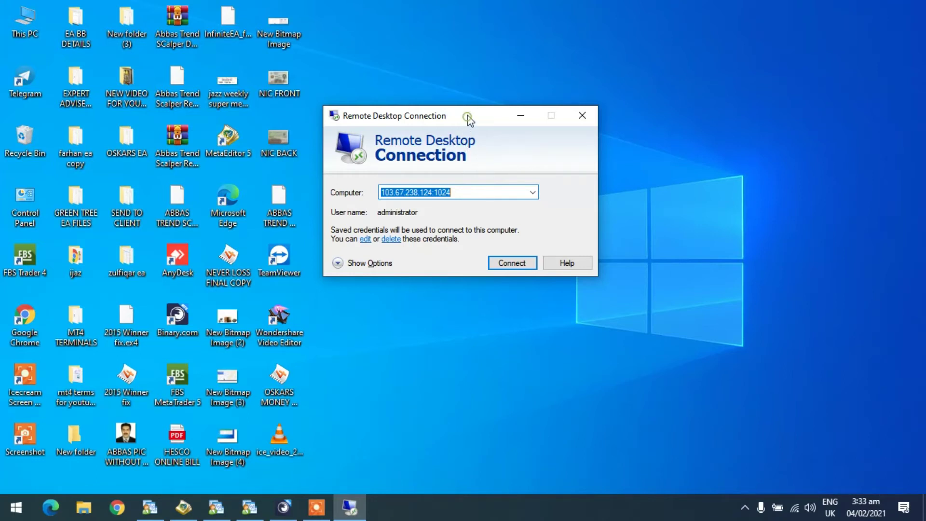
pyautogui.moveTo(468, 117); pyautogui.dragTo(459, 139)
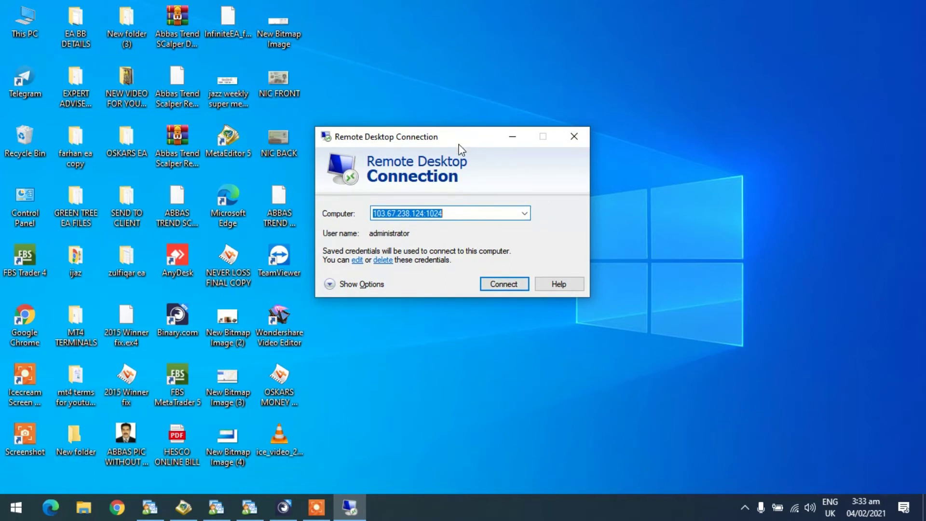
# Step: Check the computer address and saved credentials, and connect to the VPS at 103.67.238.124:1024
pyautogui.click(461, 212)
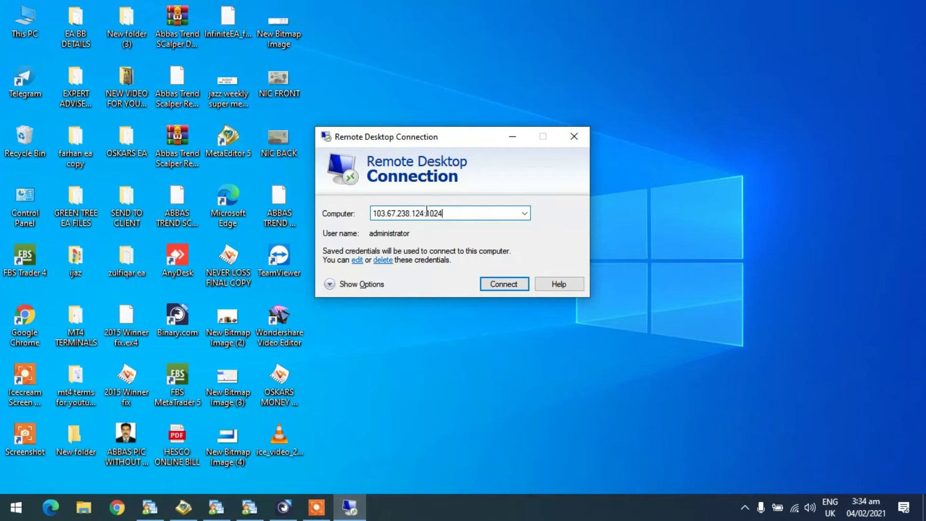
pyautogui.moveTo(427, 212); pyautogui.dragTo(369, 218)
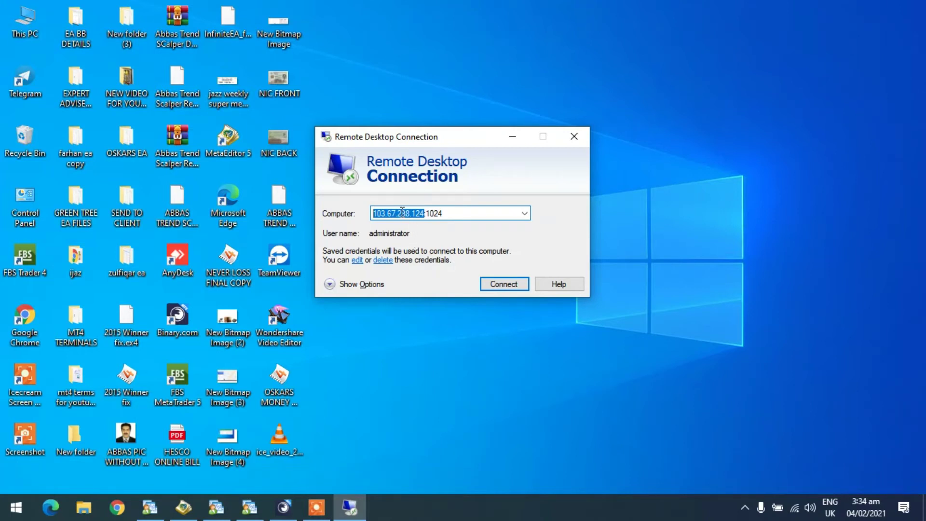
pyautogui.click(357, 261)
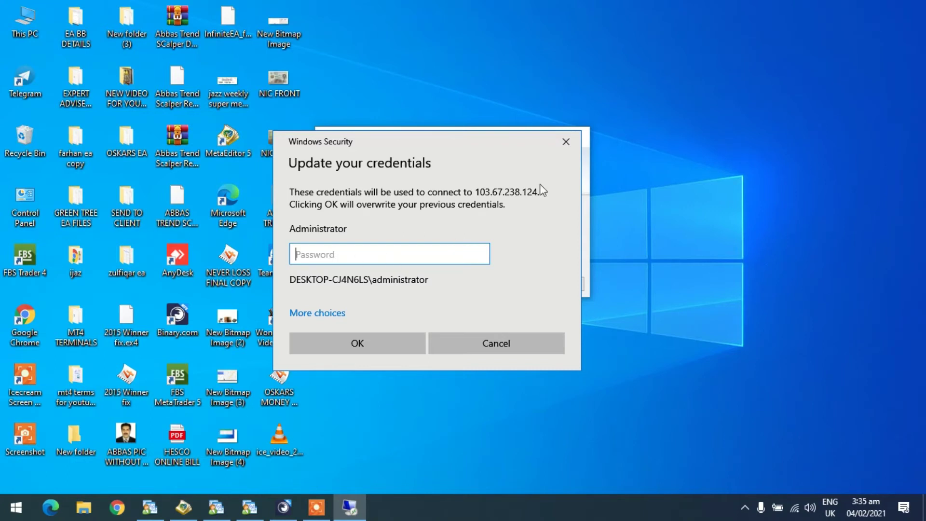
pyautogui.click(567, 142)
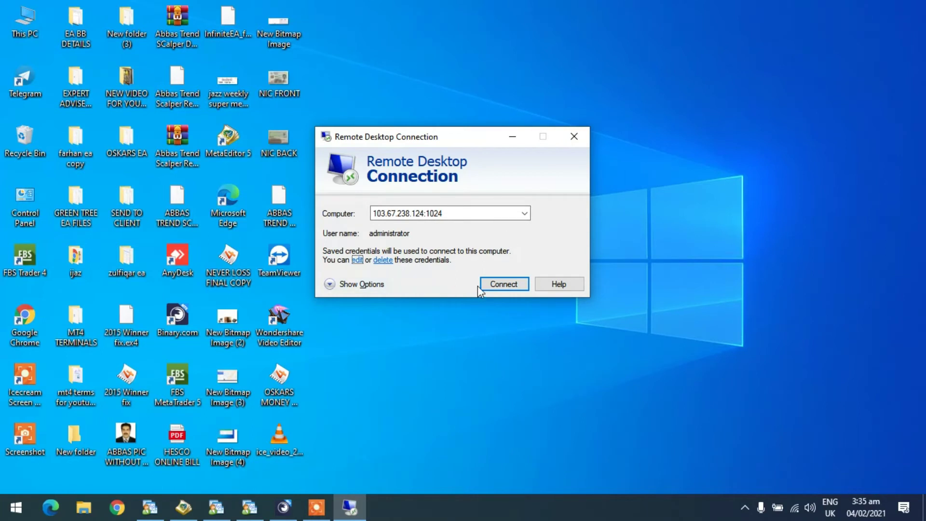
pyautogui.click(498, 288)
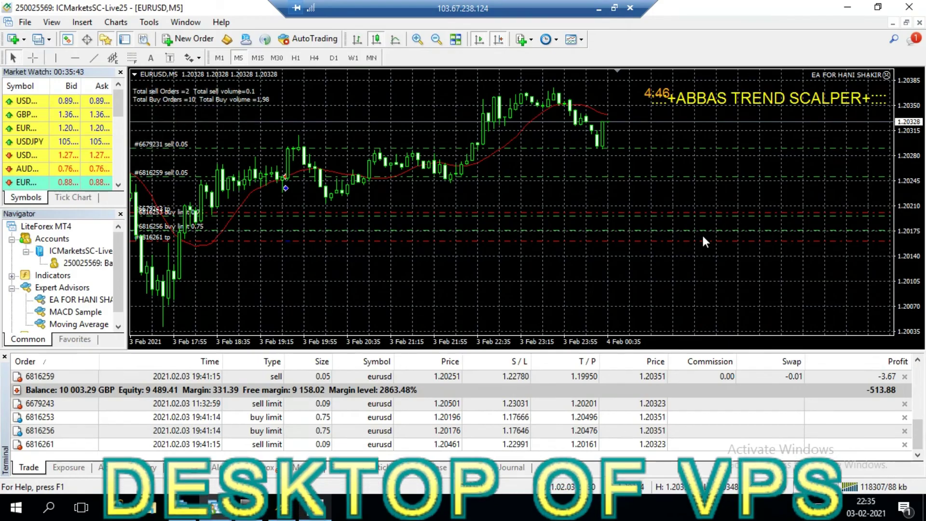
# Step: Minimise the EURUSD terminal to view the VPS desktop, restore it and enable AutoTrading
pyautogui.click(845, 9)
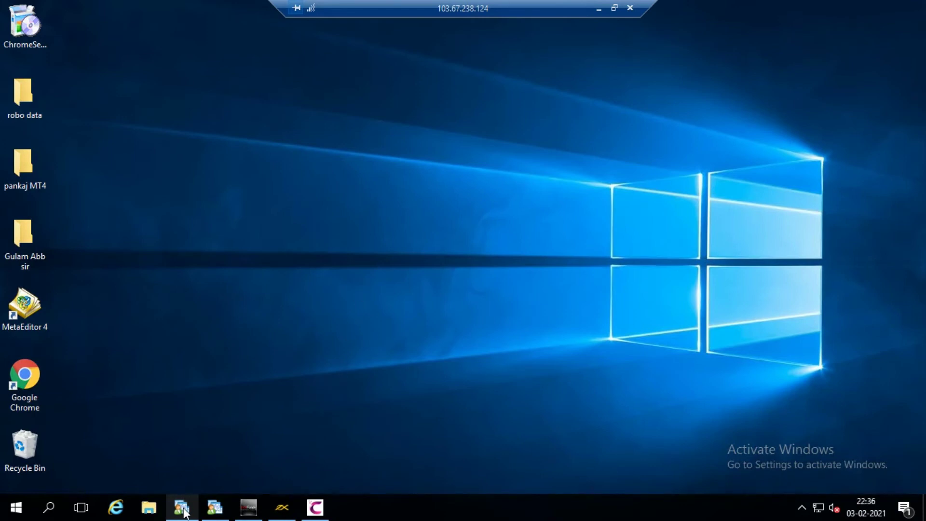
pyautogui.click(283, 507)
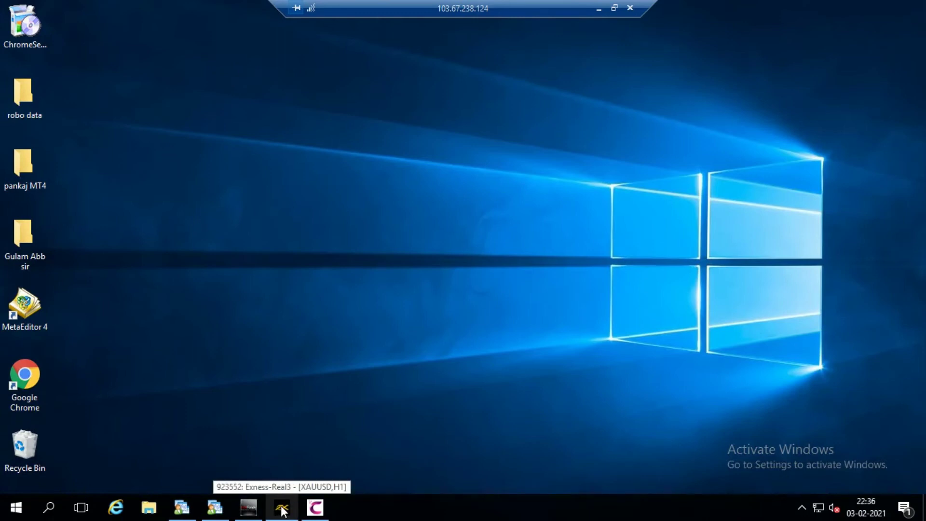
pyautogui.click(216, 507)
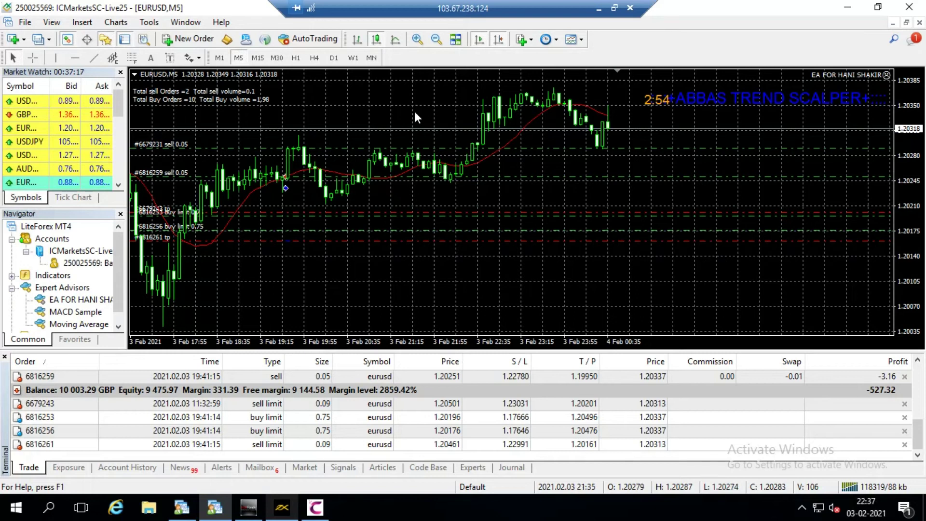
pyautogui.click(300, 41)
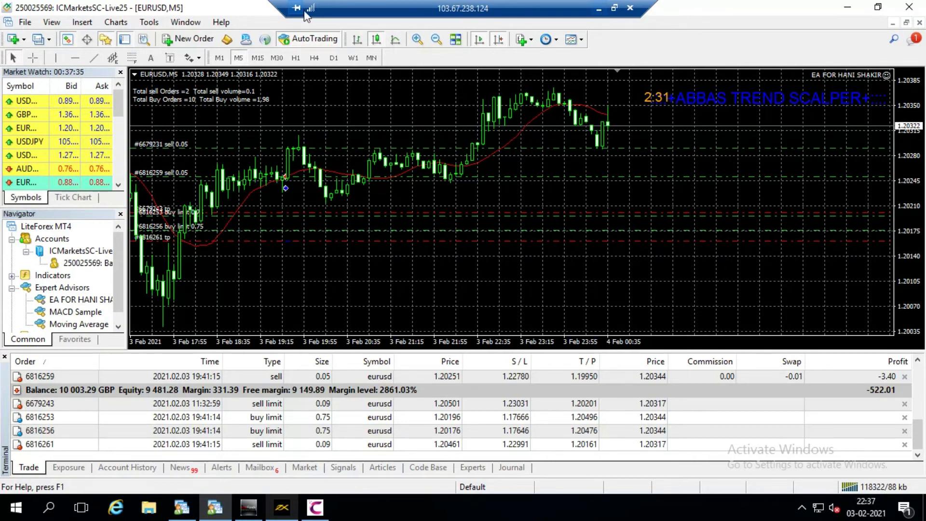
# Step: Open the terminal's data folder, examine the custom .ex4 file inside MQL4\Experts, and close the folder window
pyautogui.click(21, 24)
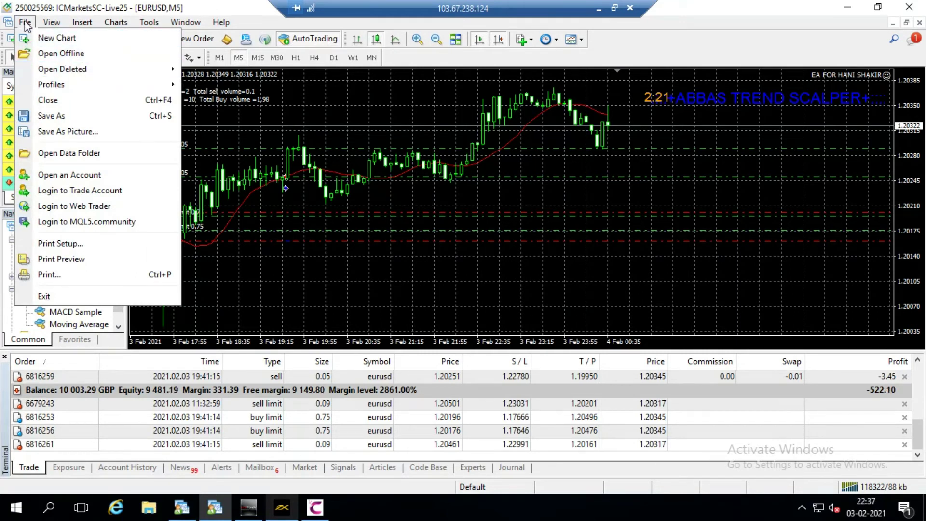
pyautogui.click(97, 153)
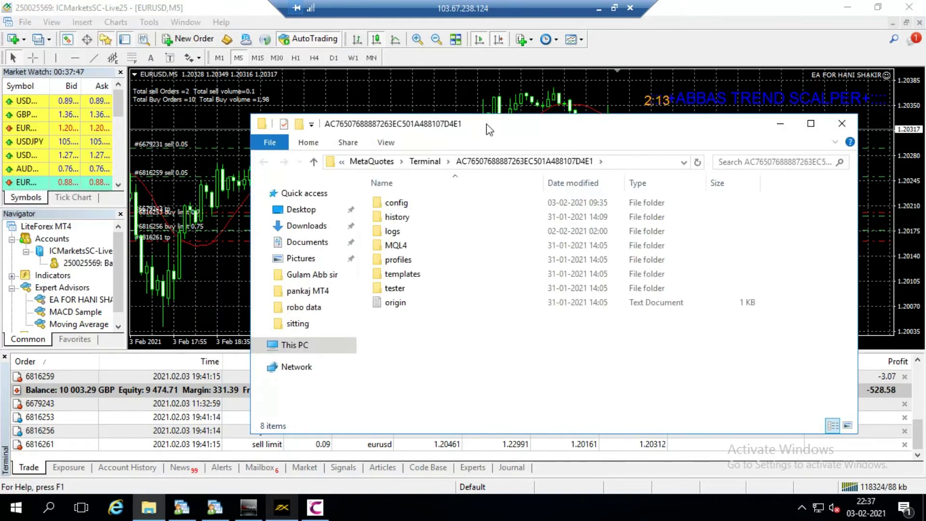
pyautogui.moveTo(490, 124); pyautogui.dragTo(421, 95)
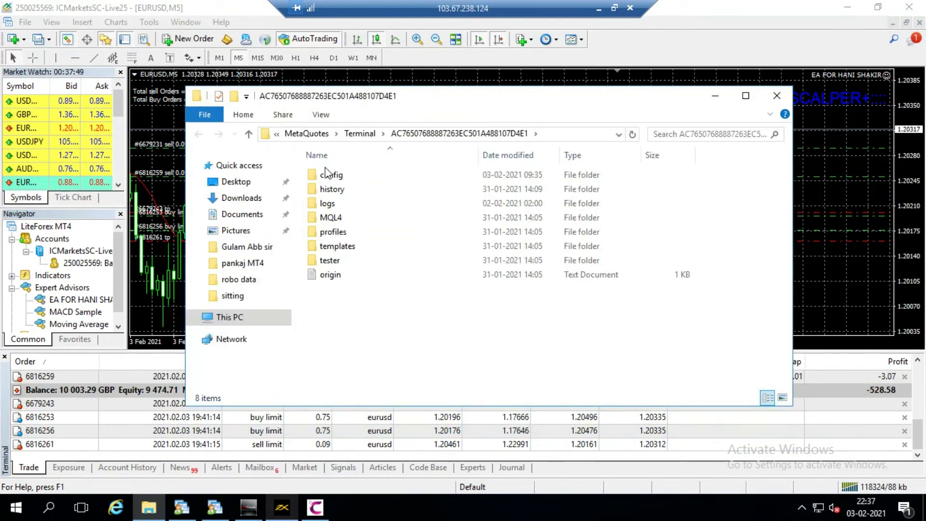
pyautogui.doubleClick(332, 219)
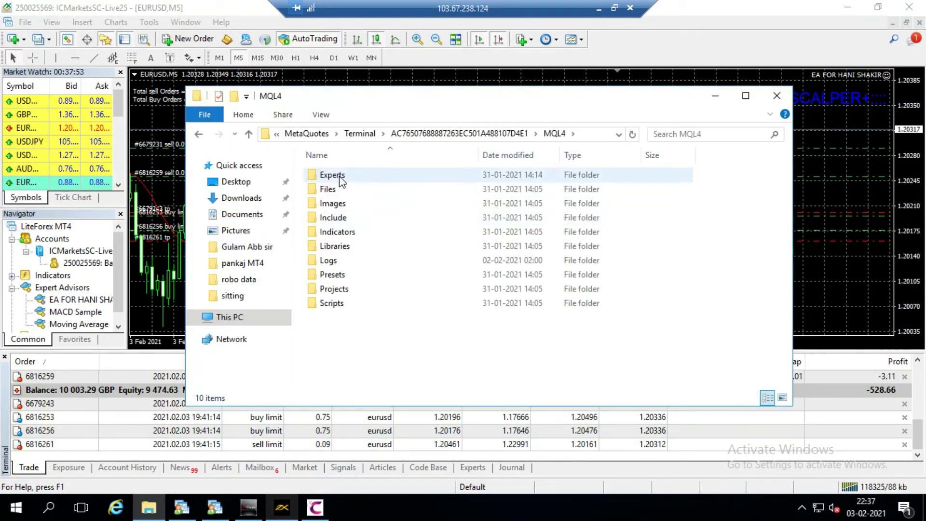
pyautogui.doubleClick(339, 176)
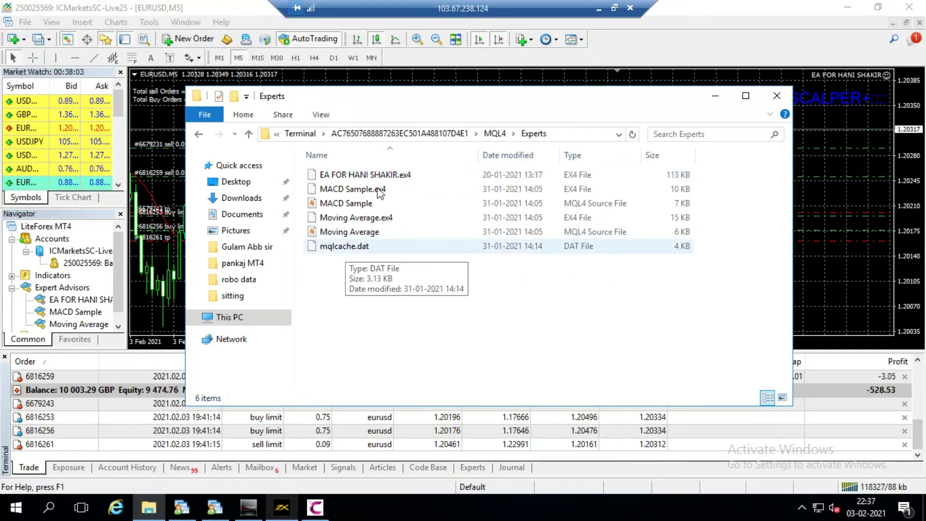
pyautogui.click(357, 176)
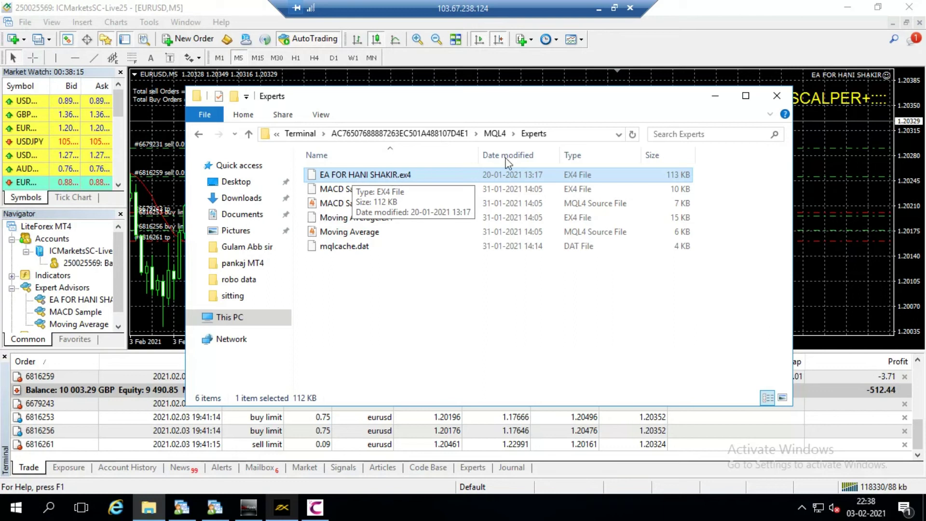
pyautogui.click(777, 96)
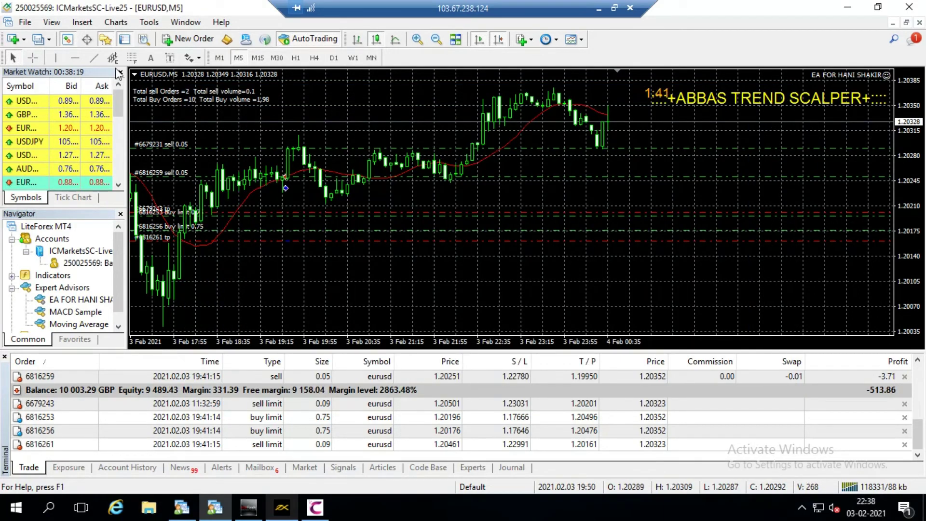
# Step: Refresh the Expert Advisors group in the terminal's Navigator
pyautogui.click(67, 288)
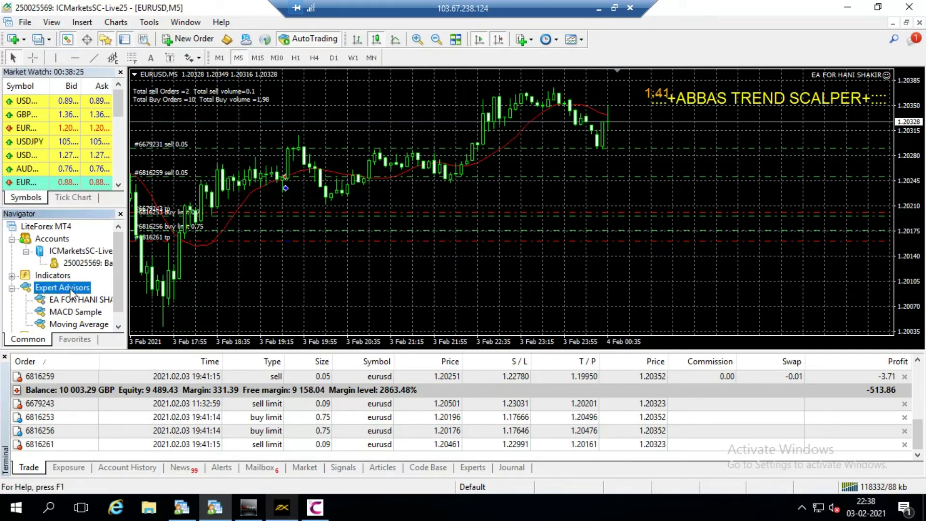
pyautogui.rightClick(70, 290)
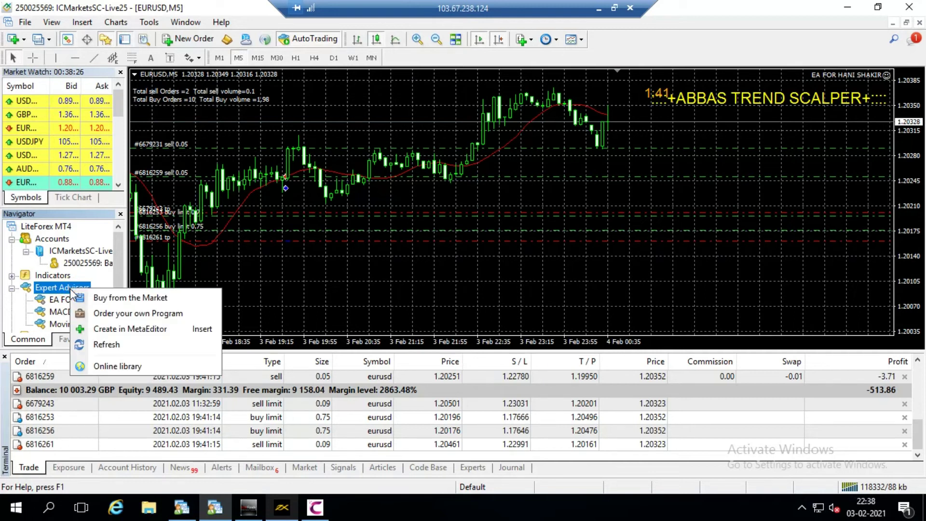
pyautogui.click(101, 344)
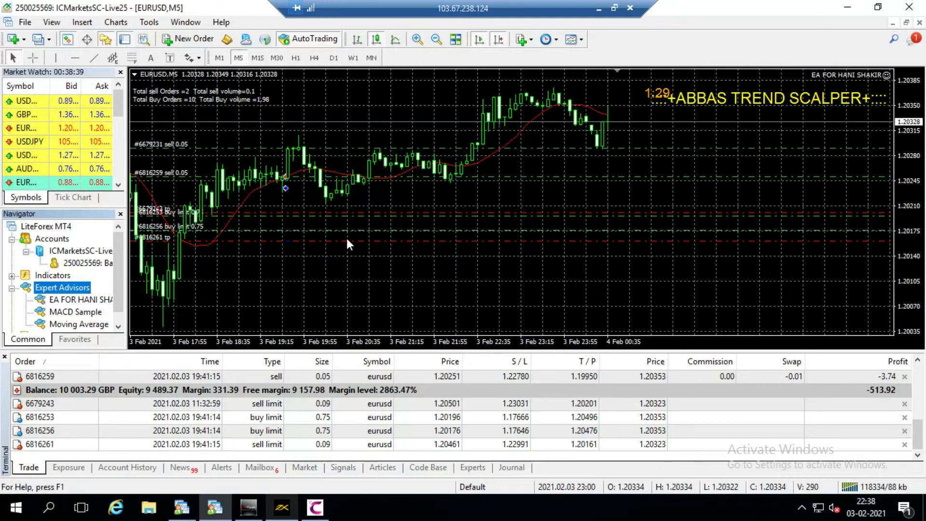
# Step: Attach the custom expert advisor to the EURUSD M5 chart, replacing the running instance and accepting its default inputs
pyautogui.click(77, 300)
pyautogui.moveTo(78, 300); pyautogui.dragTo(398, 244)
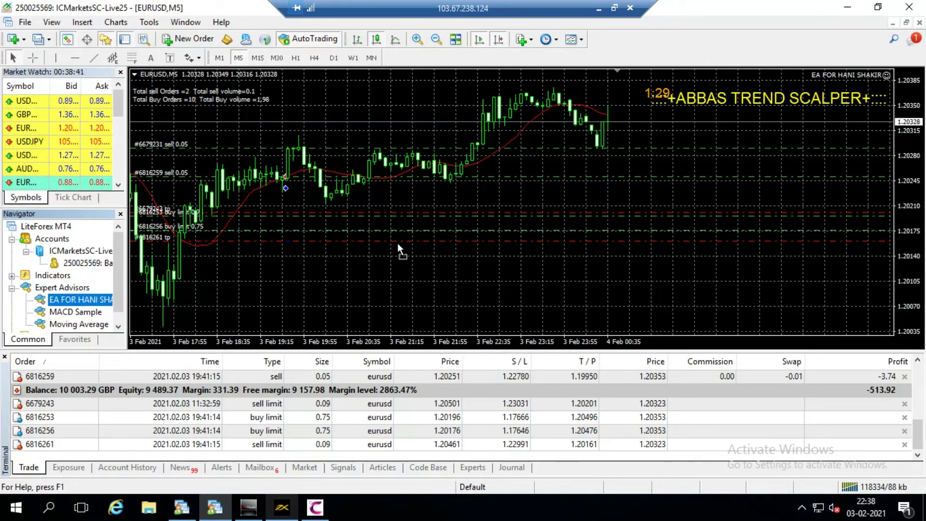
pyautogui.moveTo(467, 175); pyautogui.dragTo(515, 190)
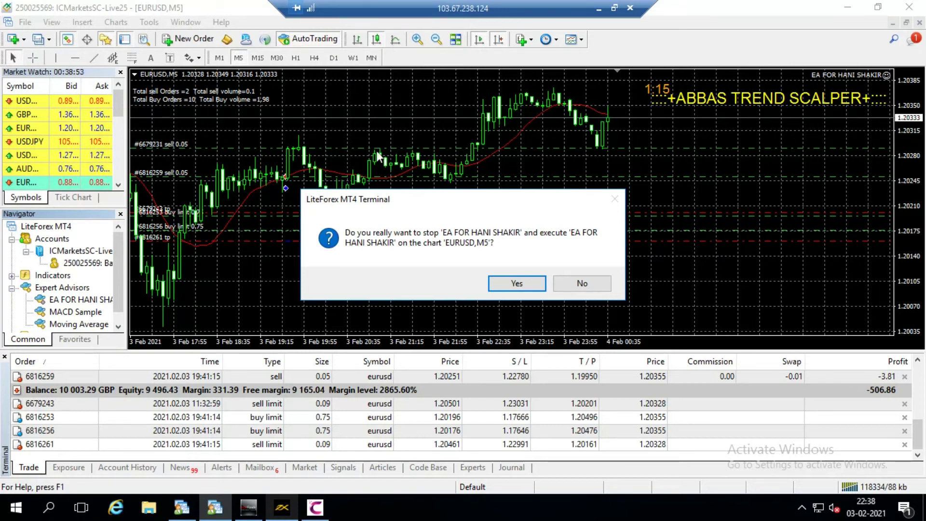
pyautogui.click(504, 283)
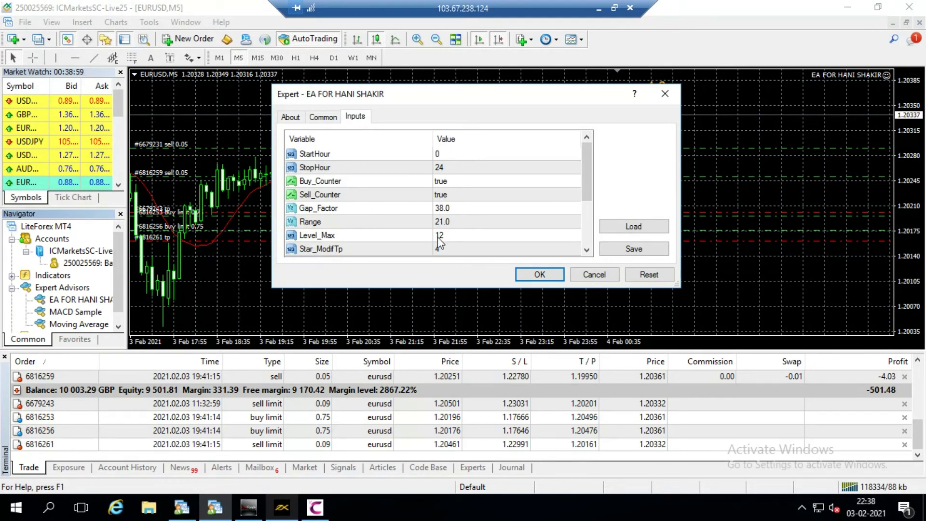
pyautogui.moveTo(589, 169); pyautogui.dragTo(581, 202)
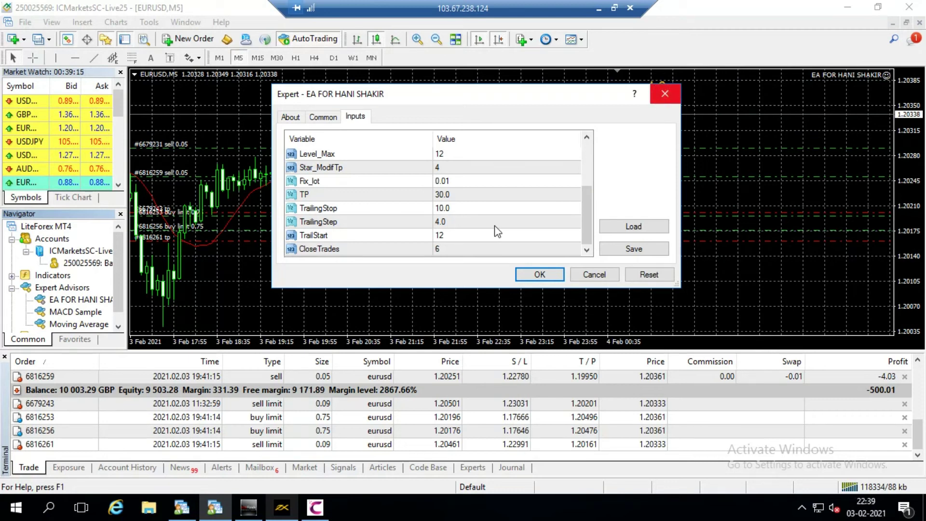
pyautogui.click(529, 275)
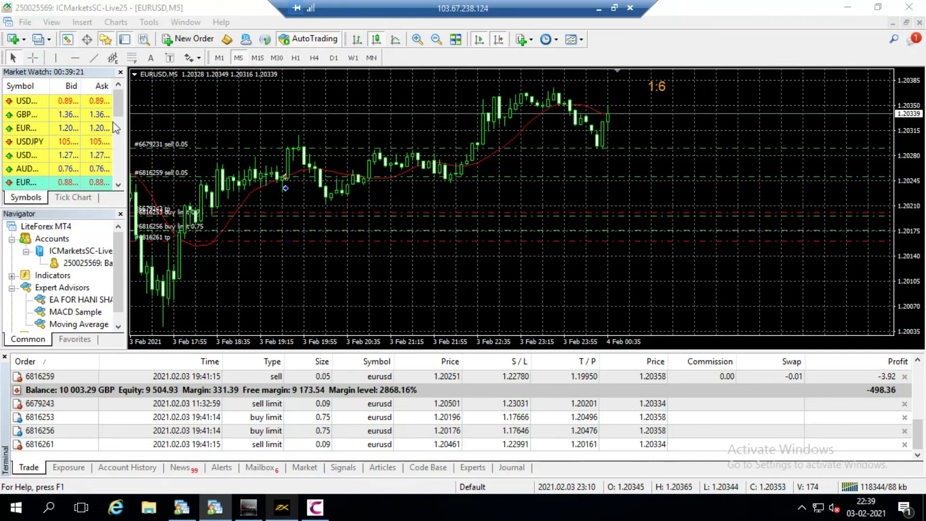
# Step: Attach the custom expert advisor to the EURUSD M5 chart again with its Fix_lot input set to 0.05
pyautogui.moveTo(77, 301); pyautogui.dragTo(468, 198)
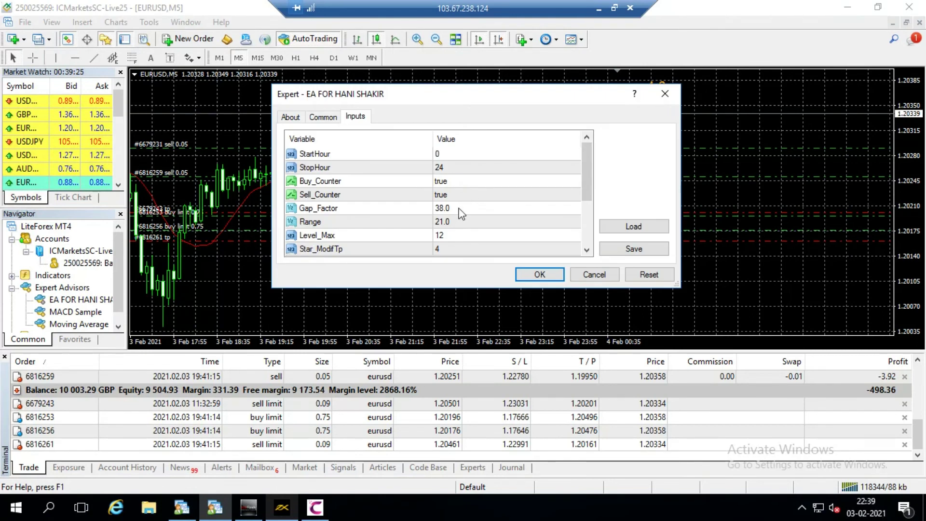
pyautogui.scroll(-1, 461, 214)
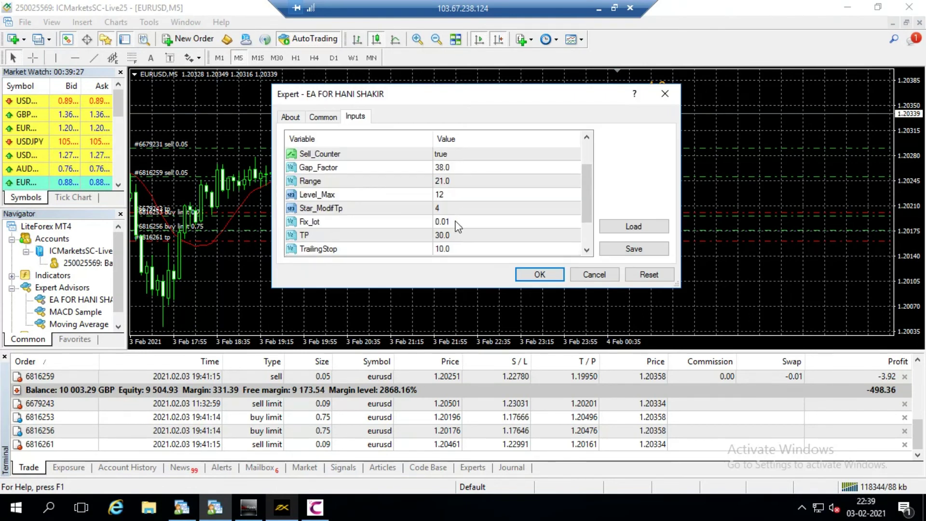
pyautogui.doubleClick(457, 226)
pyautogui.write('0.')
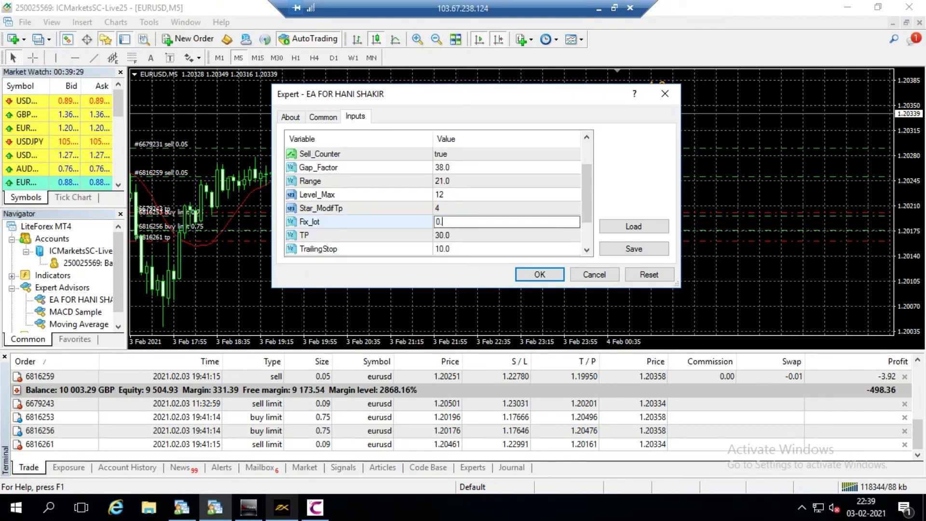
pyautogui.write('05')
pyautogui.click(399, 224)
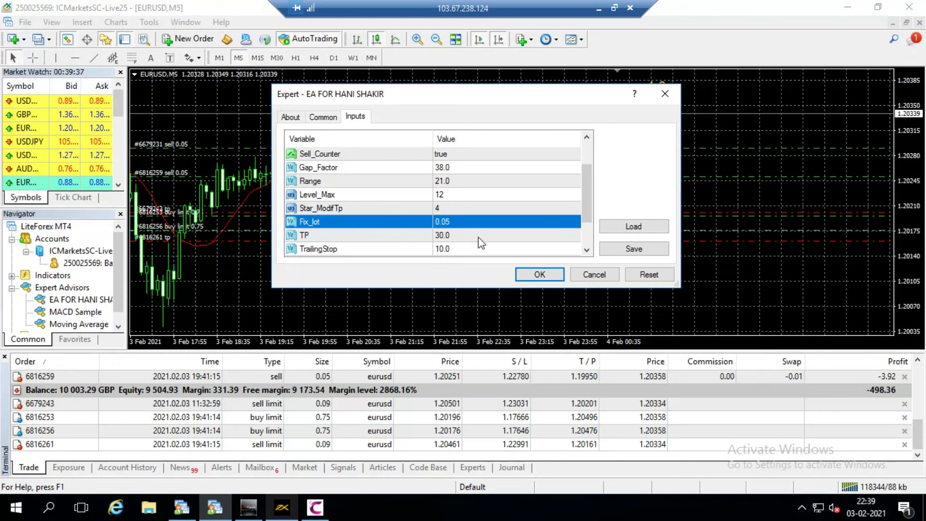
pyautogui.click(525, 274)
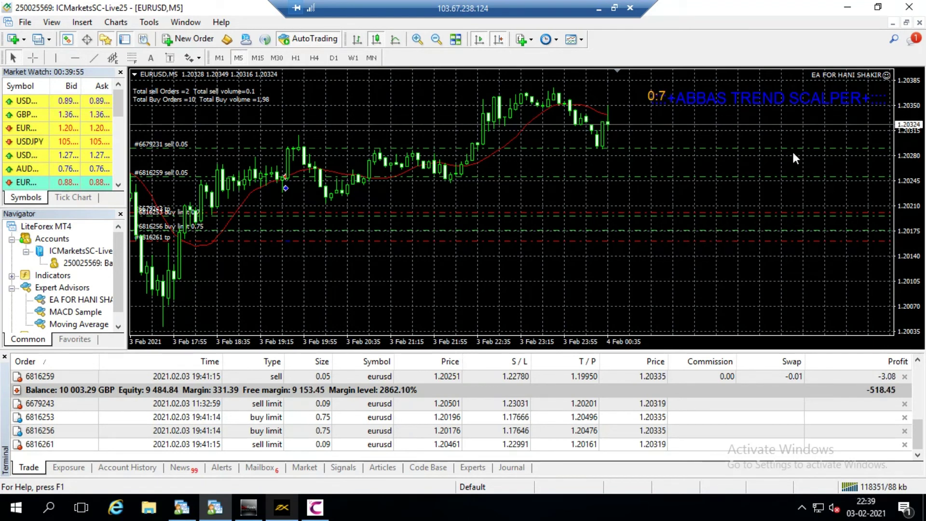
# Step: Examine the other MetaTrader 4 terminals running on the VPS: CabanaCapitals, Exness, HFMarkets and both ICMarkets instances
pyautogui.click(848, 10)
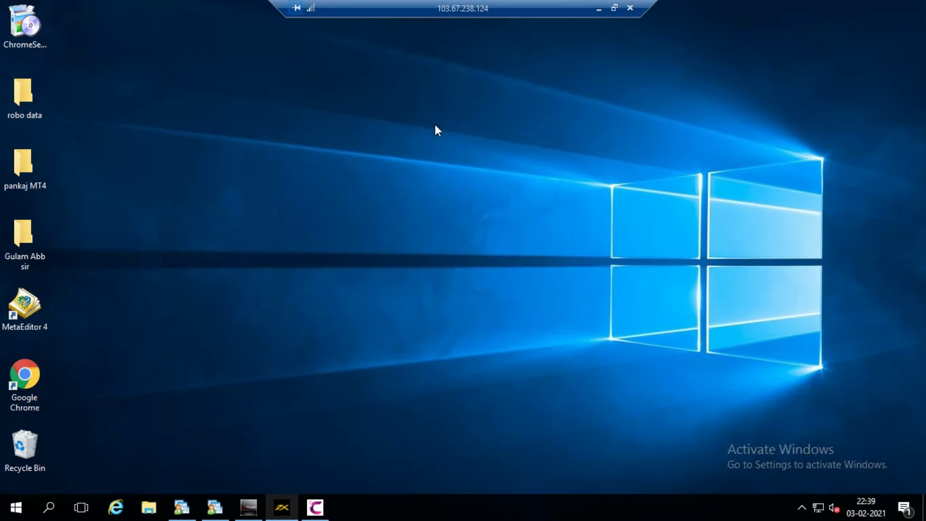
pyautogui.click(316, 507)
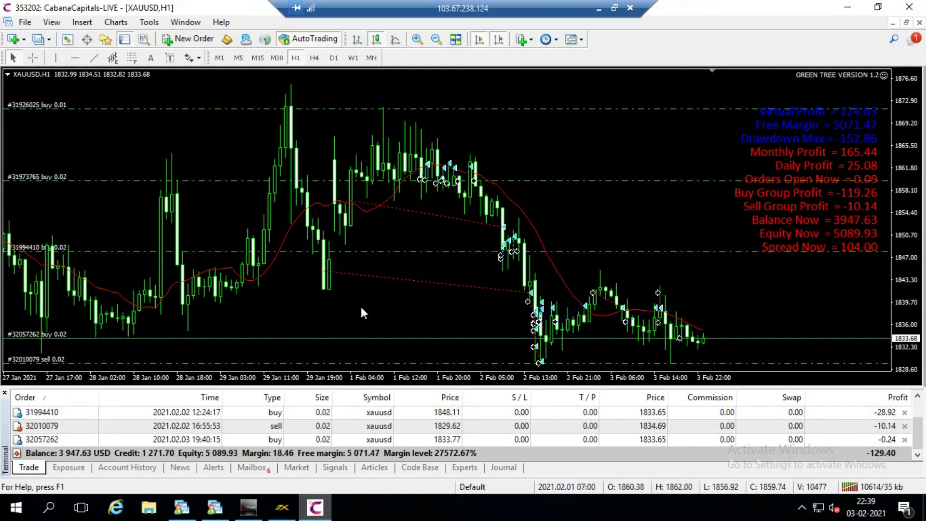
pyautogui.click(283, 508)
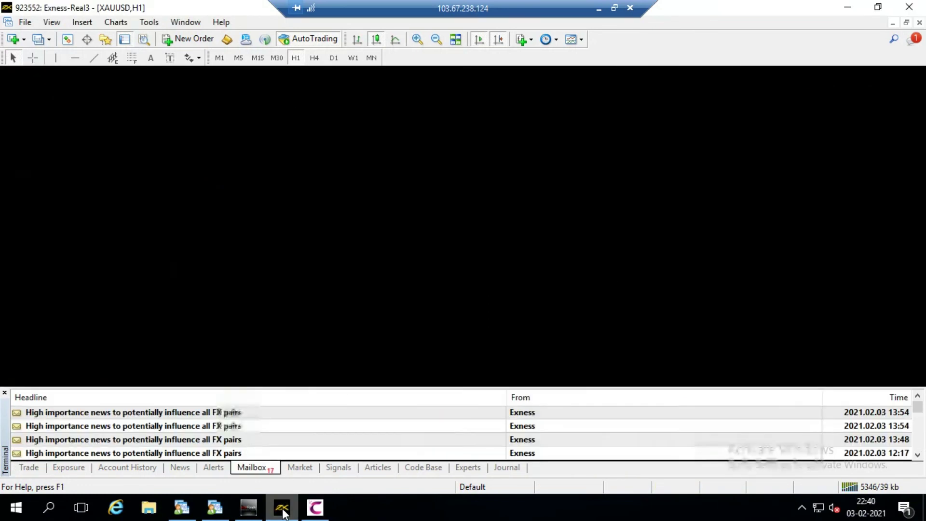
pyautogui.click(249, 509)
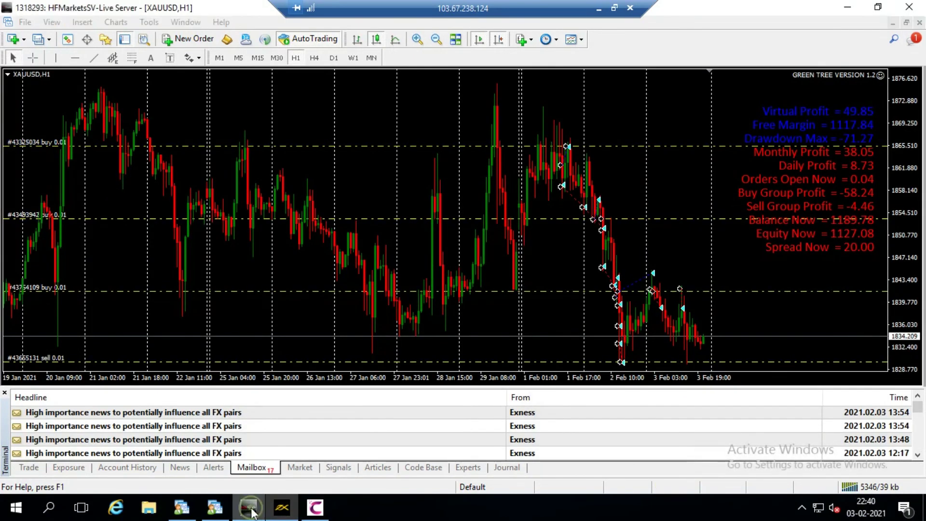
pyautogui.click(216, 509)
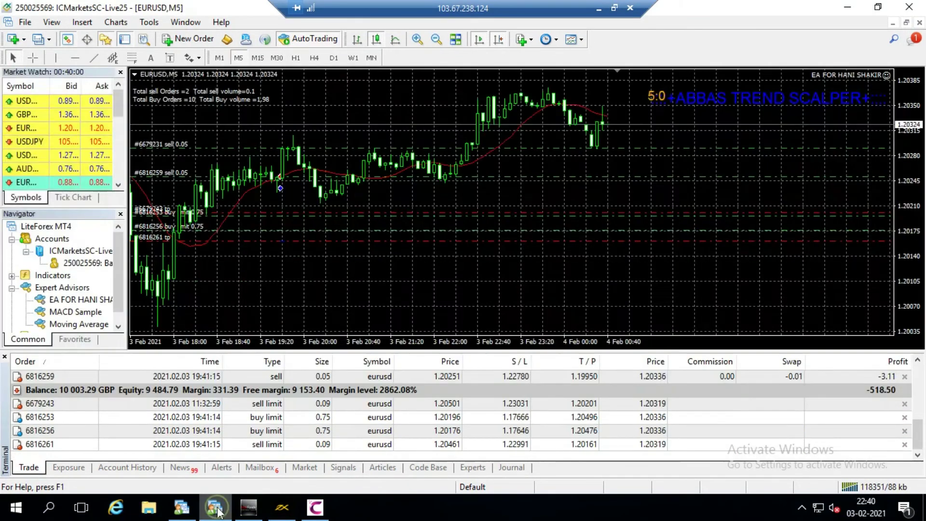
pyautogui.click(192, 507)
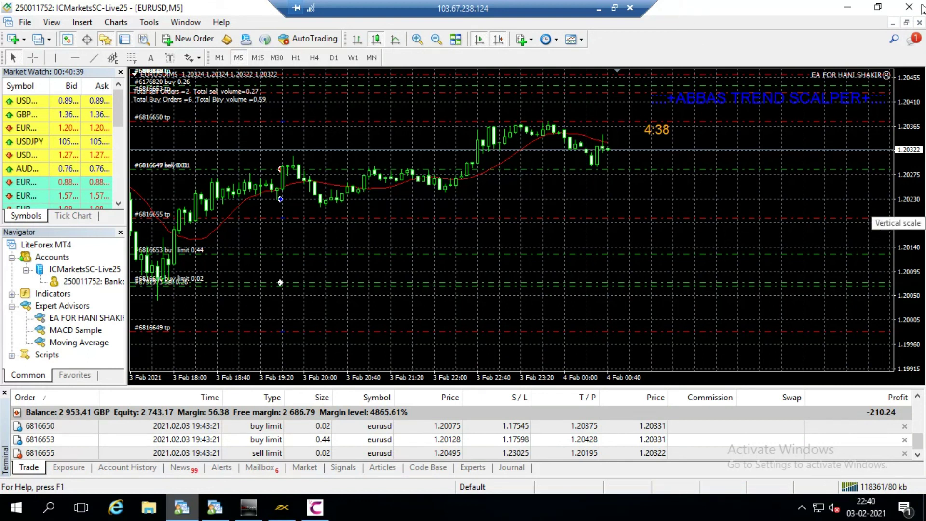
# Step: Minimize all open MetaTrader 4 terminals so they keep running, and close the Remote Desktop connection to the VPS
pyautogui.click(848, 8)
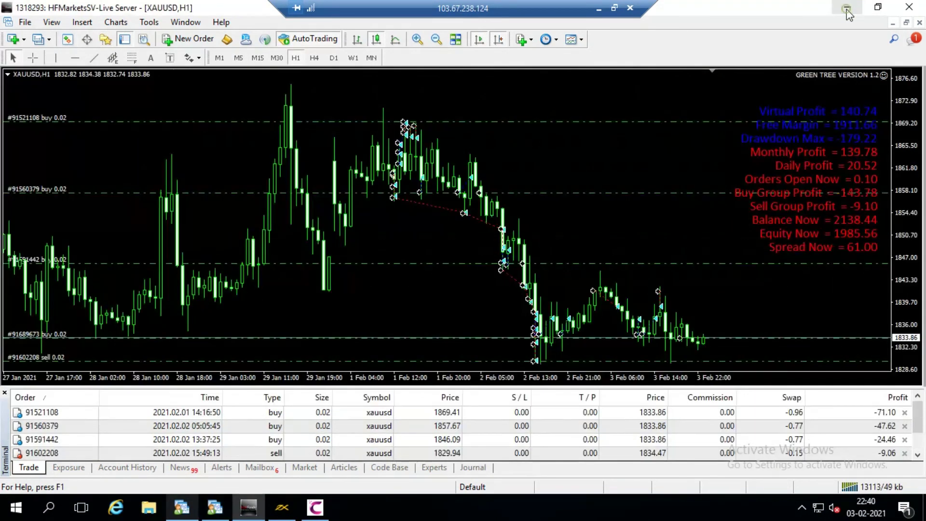
pyautogui.click(847, 11)
pyautogui.click(848, 11)
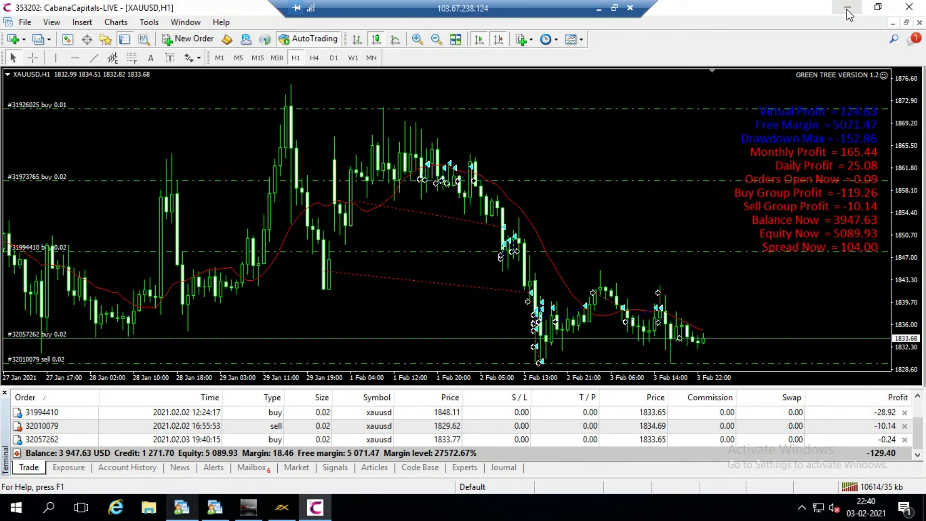
pyautogui.click(848, 11)
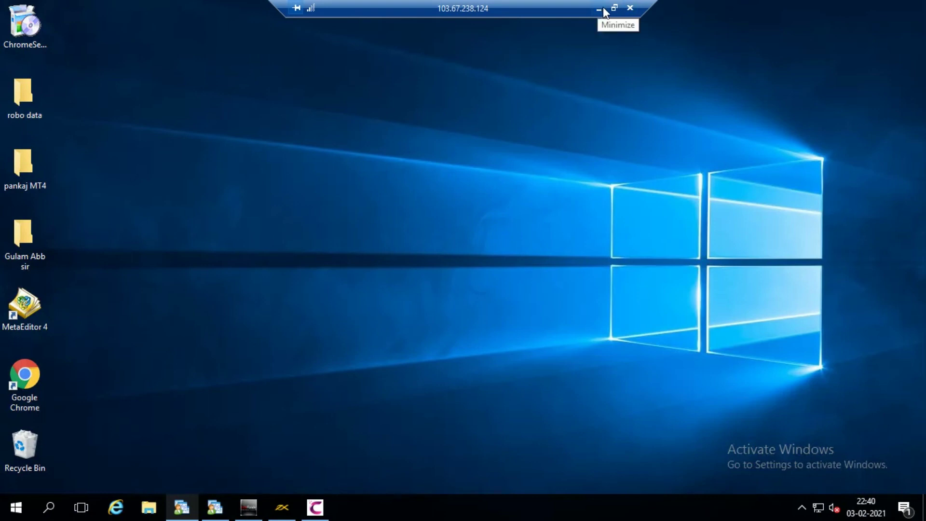
pyautogui.click(630, 7)
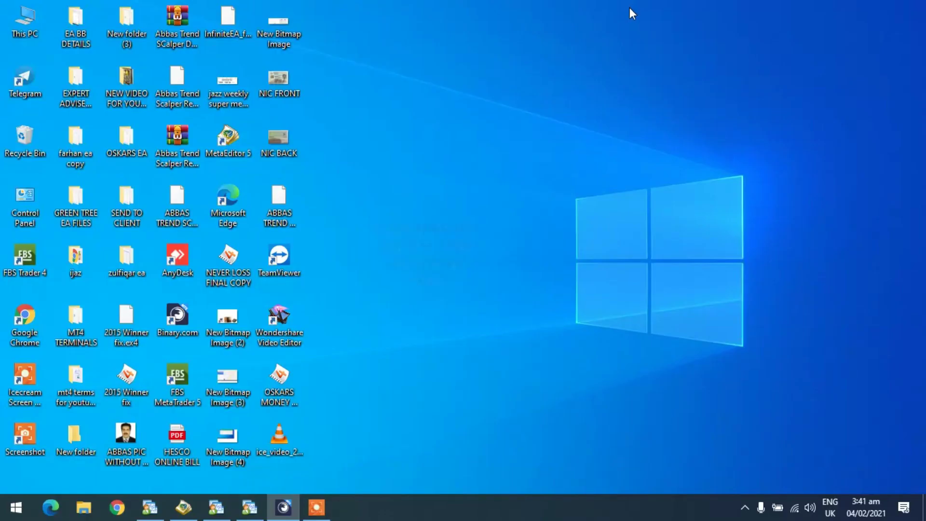